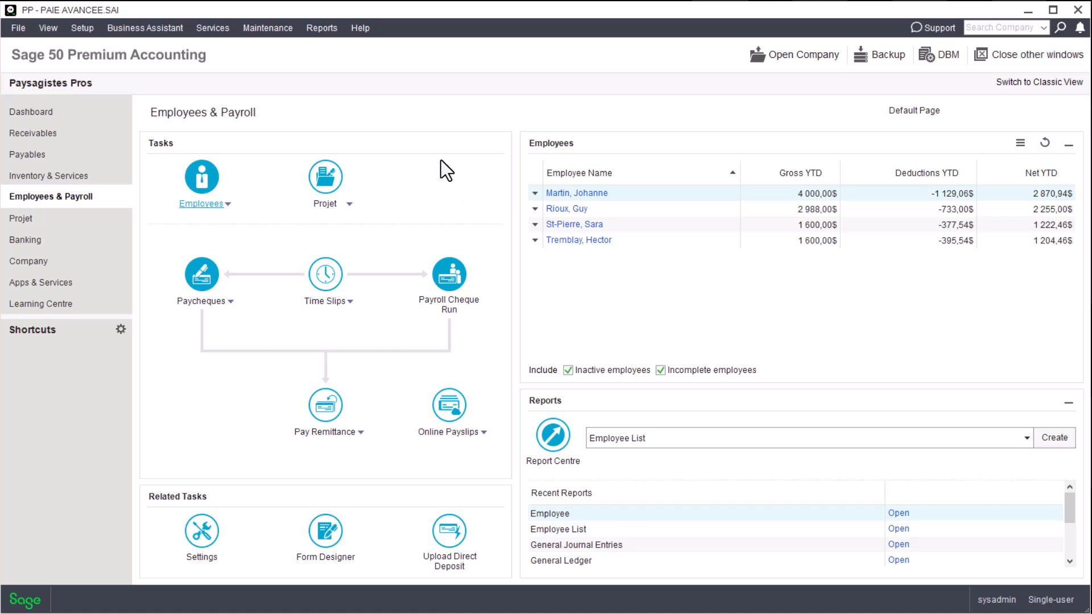
- Open the Relevé 1 slip printing options, include inactive employees and select all employees
{"action": "left_click", "coordinate": [322, 28]}
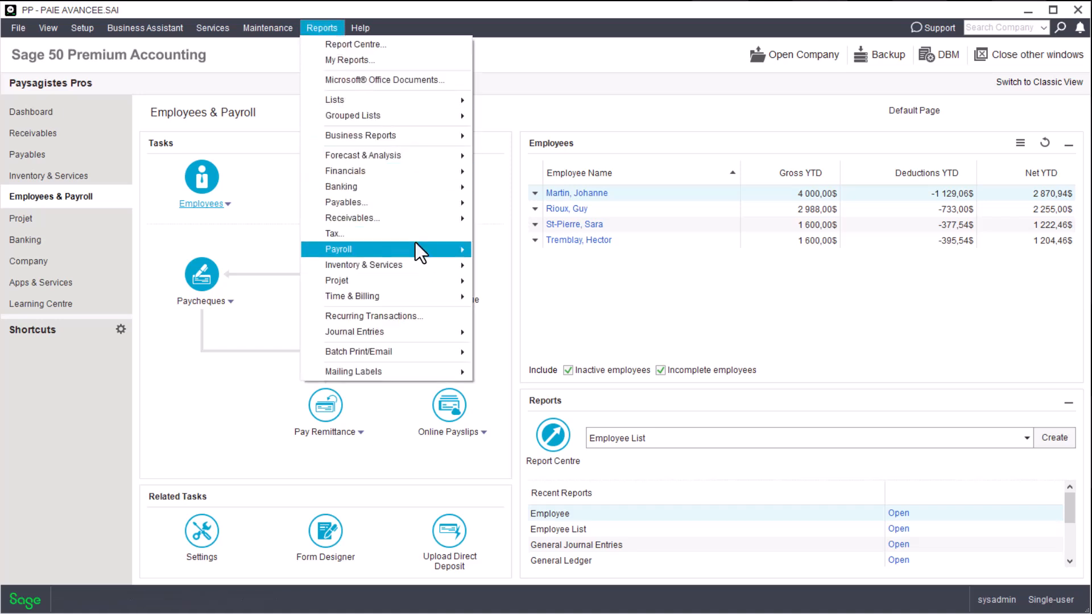
{"action": "mouse_move", "coordinate": [419, 249]}
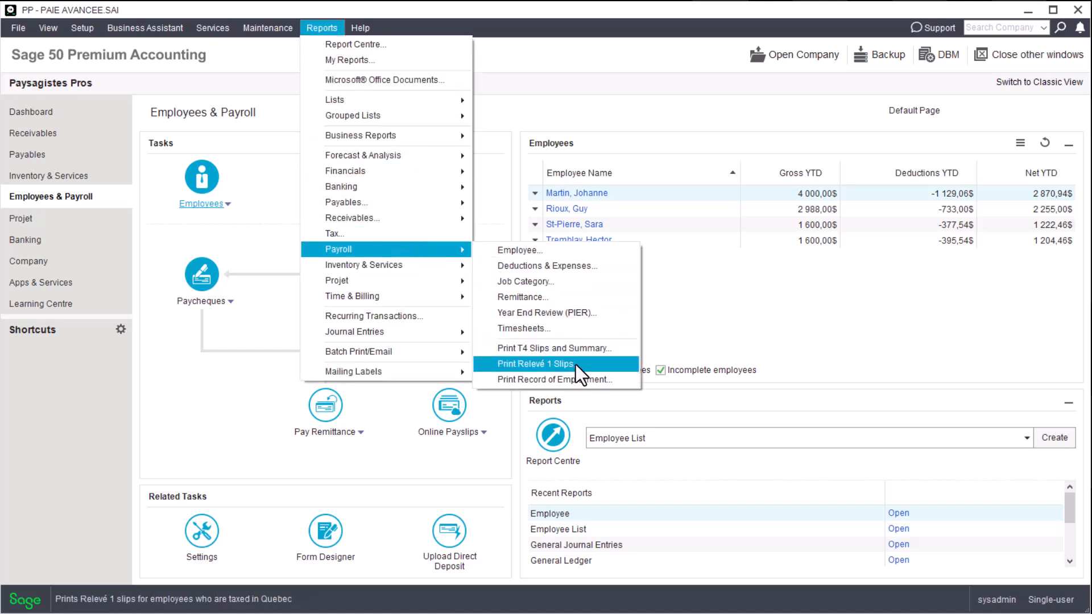
{"action": "left_click", "coordinate": [561, 369]}
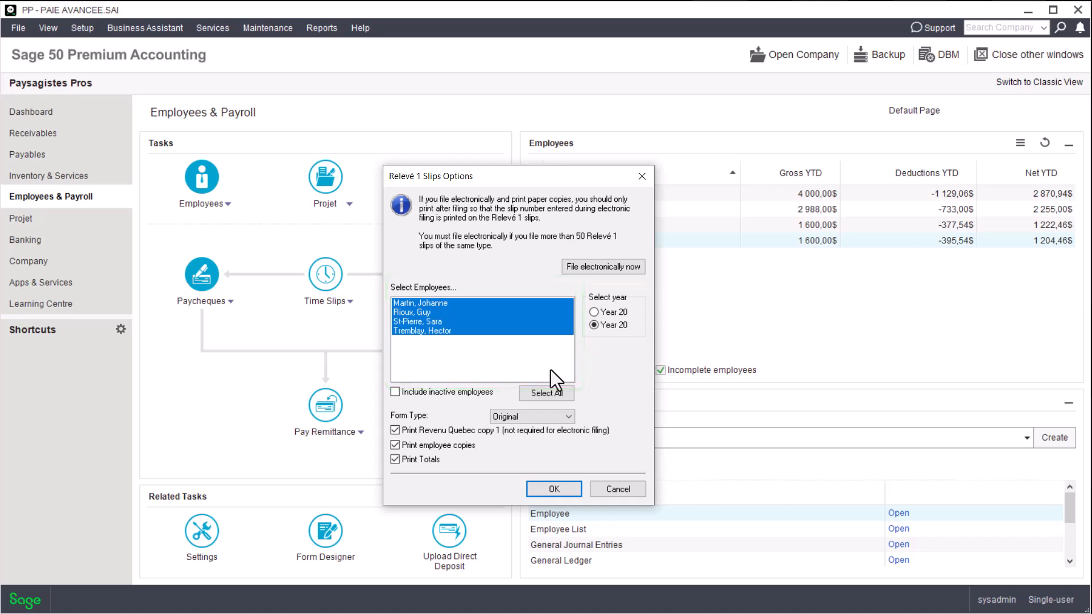
{"action": "left_click", "coordinate": [441, 392]}
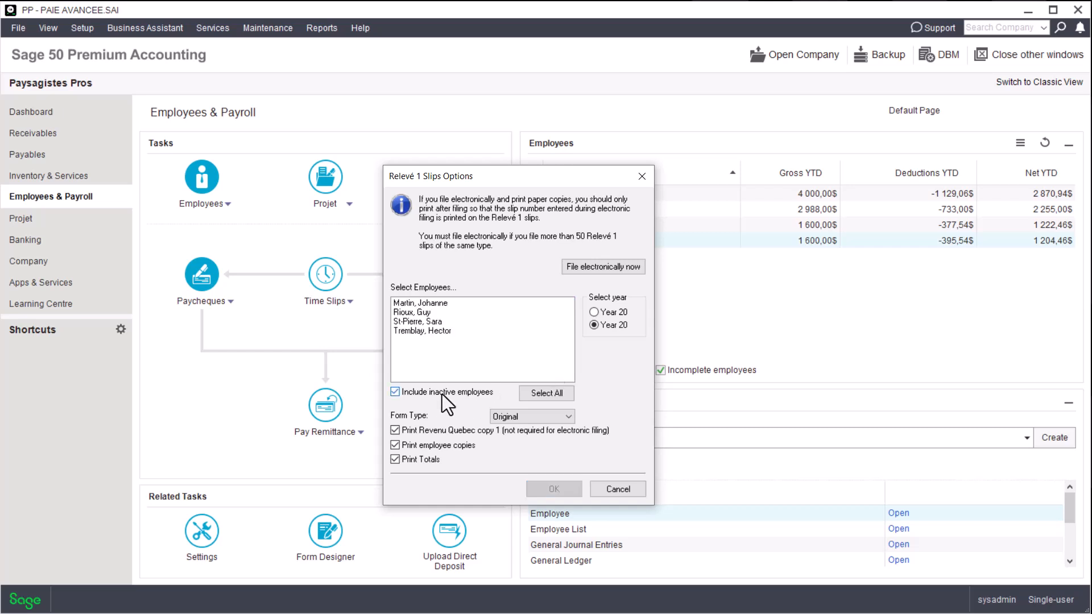
{"action": "left_click", "coordinate": [537, 393]}
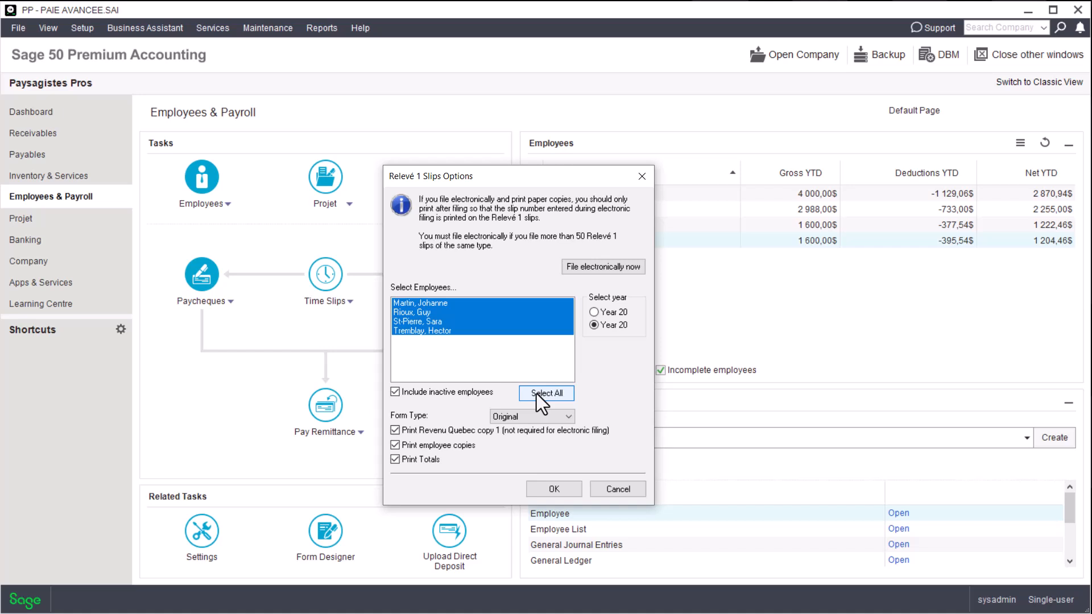
- Keep the form type as Original, then accept the Relevé 1 slip options and the reprinting notice
{"action": "left_click", "coordinate": [537, 415]}
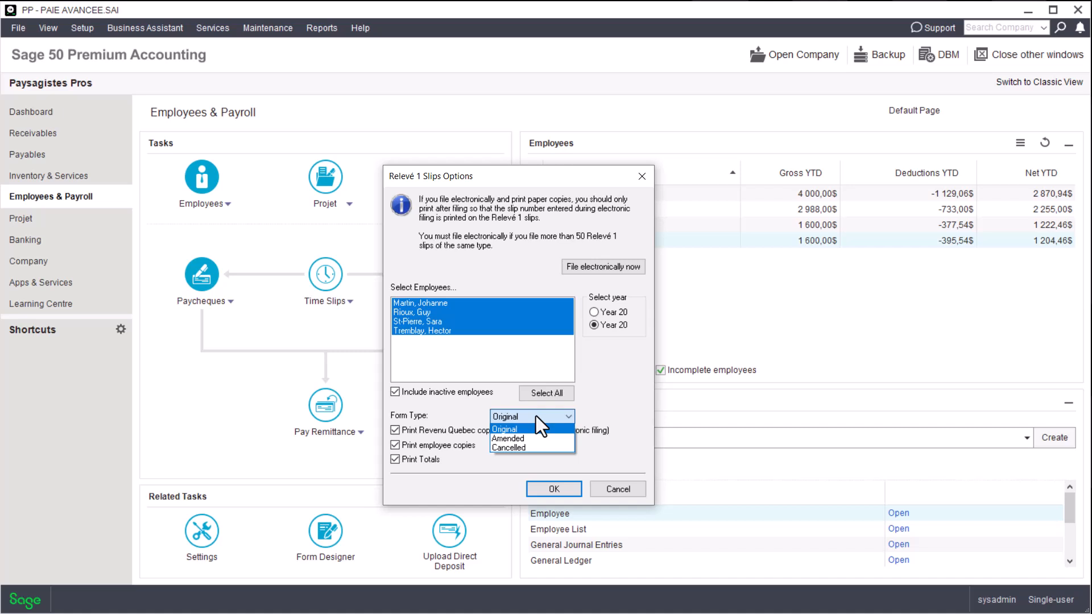
{"action": "left_click", "coordinate": [534, 416]}
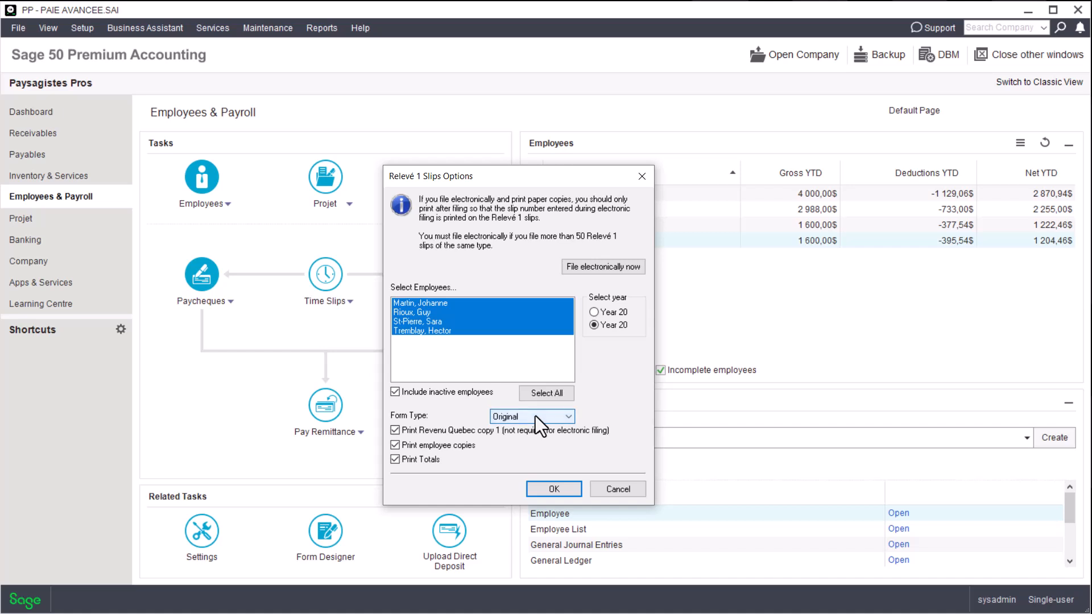
{"action": "left_click", "coordinate": [544, 488]}
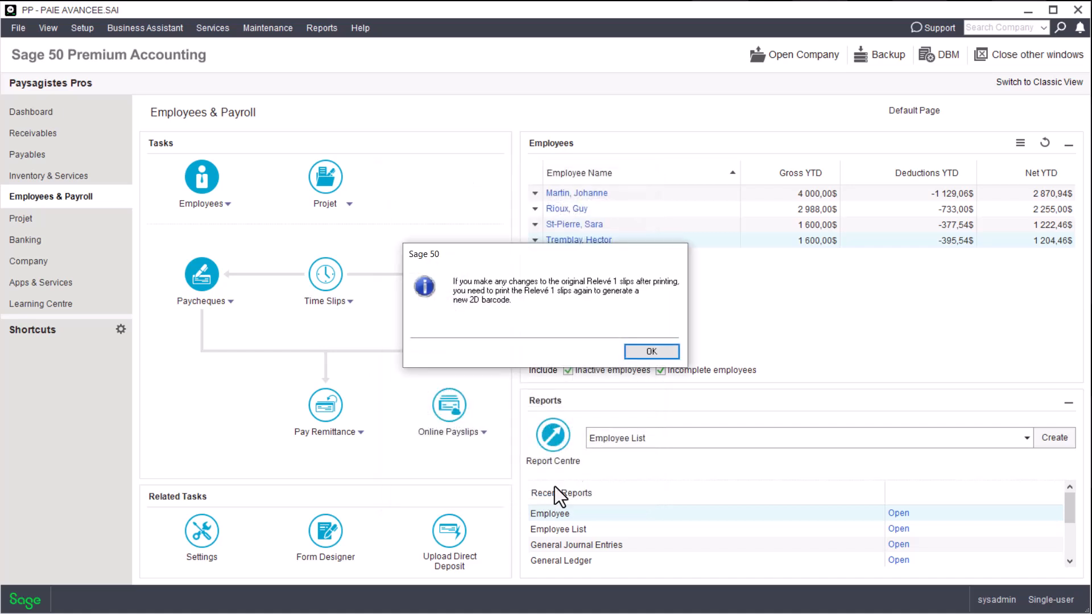
{"action": "left_click", "coordinate": [649, 350]}
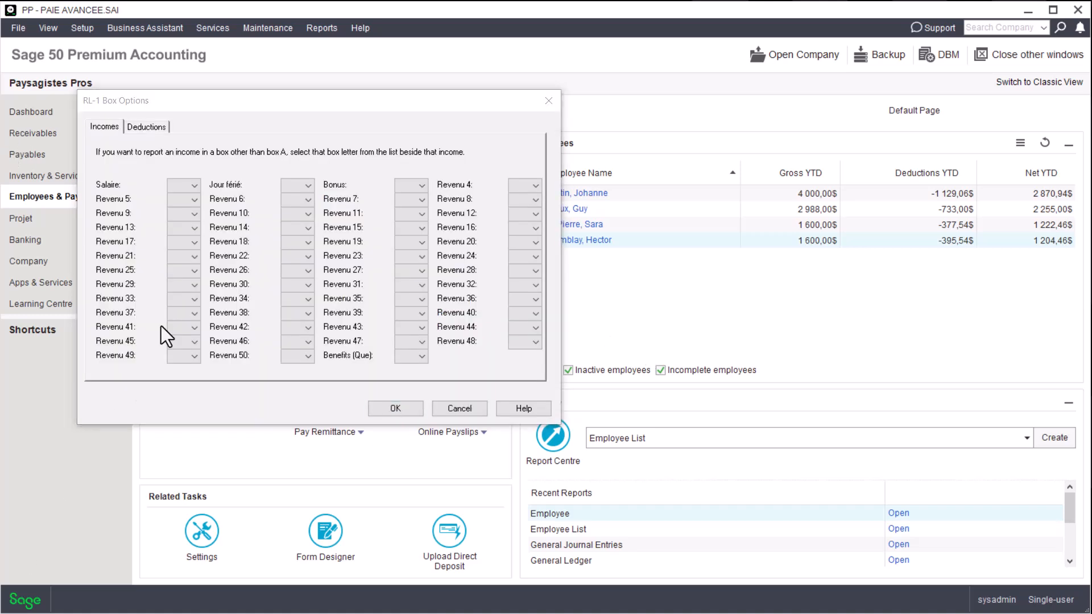
- Check the RL-1 box choices available for the Salaire income and the Ass. groupe deduction, leaving both blank
{"action": "left_click", "coordinate": [196, 186]}
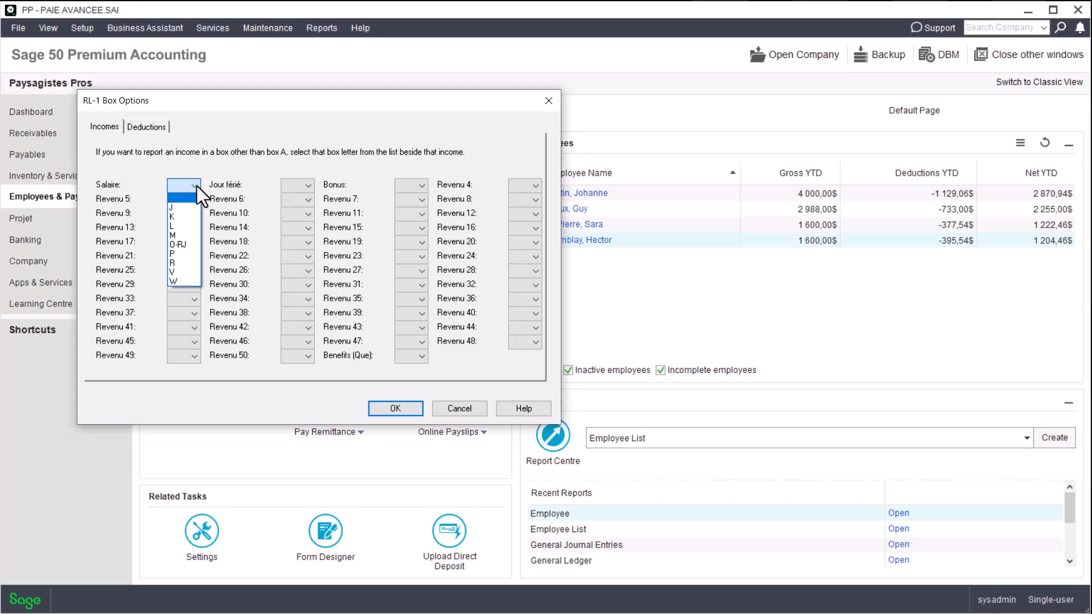
{"action": "left_click", "coordinate": [197, 186]}
{"action": "left_click", "coordinate": [149, 127]}
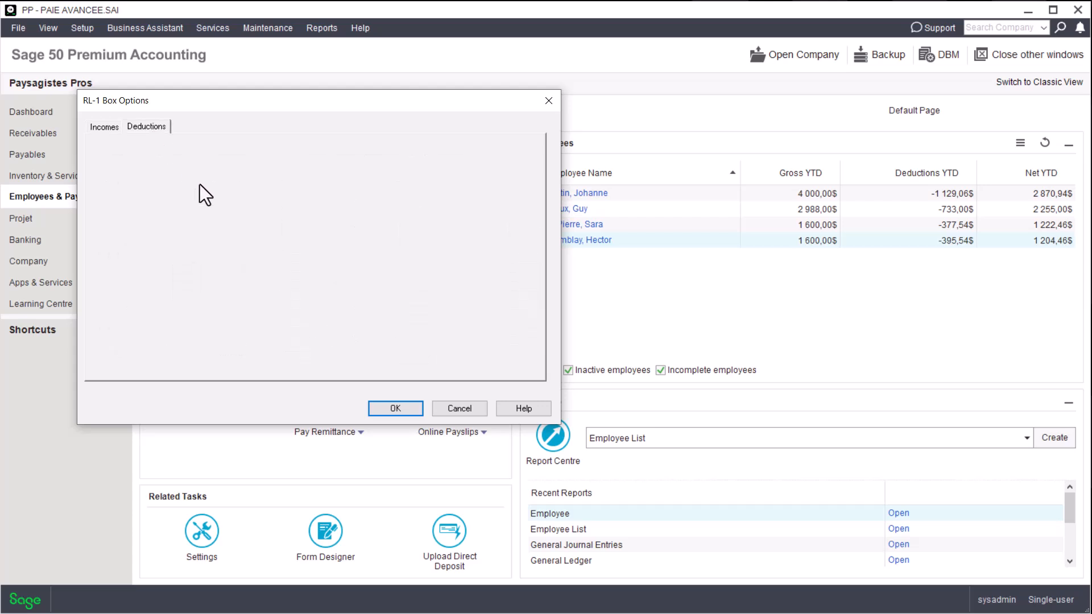
{"action": "left_click", "coordinate": [195, 183]}
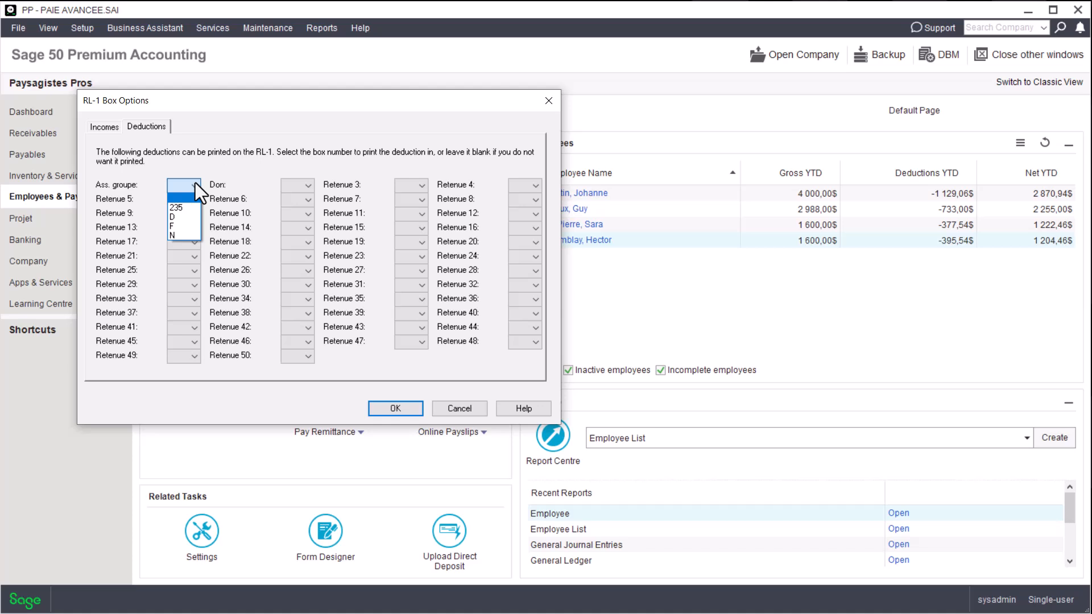
{"action": "left_click", "coordinate": [195, 183]}
- Accept the RL-1 box options, print the Relevé 1 slips on plain paper and close the print summary
{"action": "left_click", "coordinate": [396, 408]}
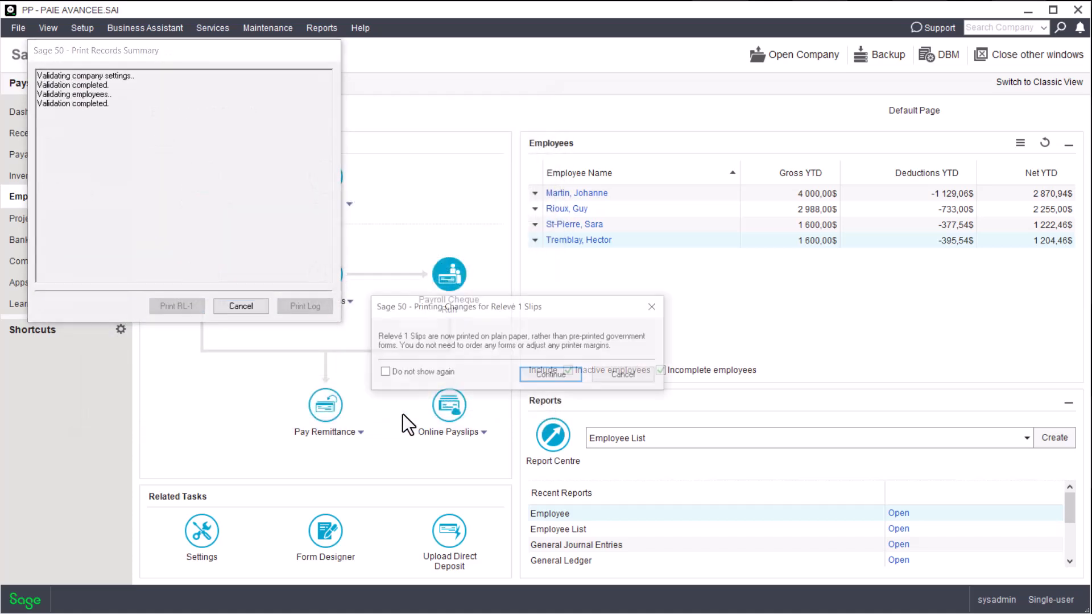
{"action": "left_click", "coordinate": [545, 374]}
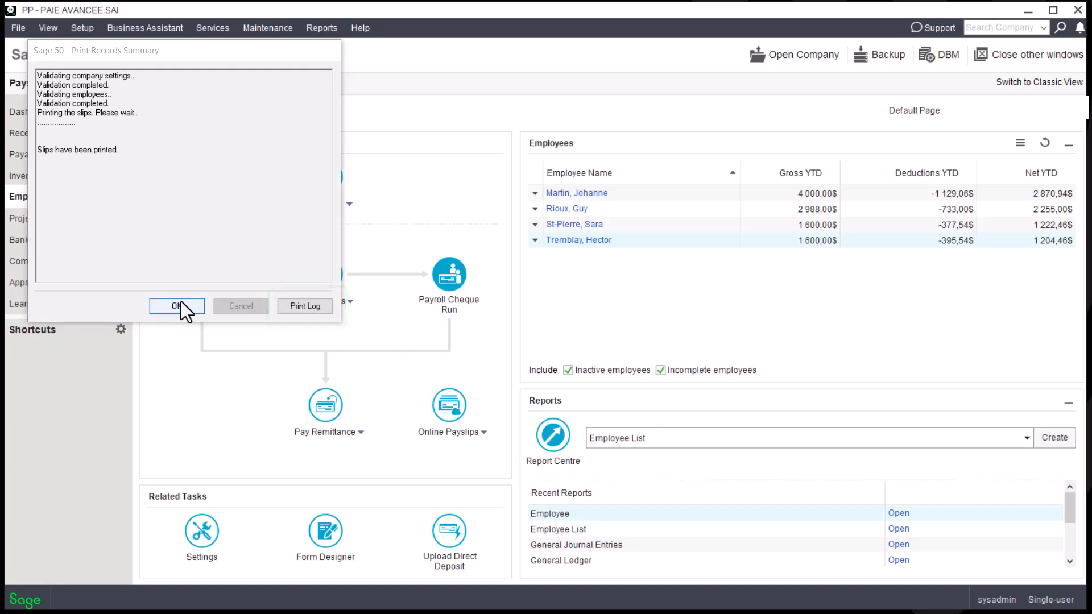
{"action": "left_click", "coordinate": [176, 306]}
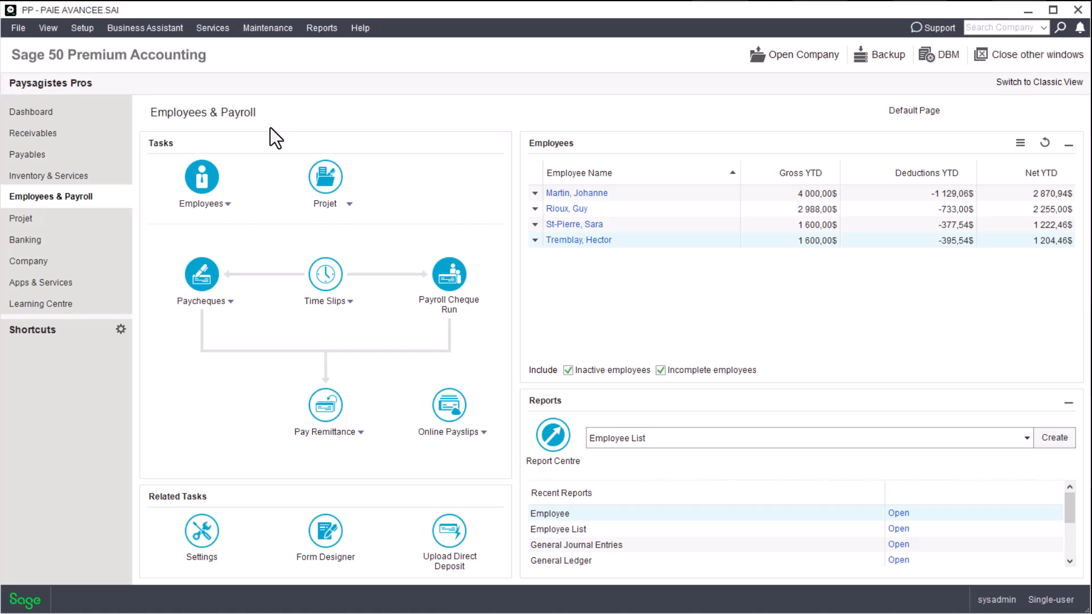
- Open the RL-1 electronic export for the Slip Transmission Service and select all employees, including inactive ones
{"action": "left_click", "coordinate": [17, 31]}
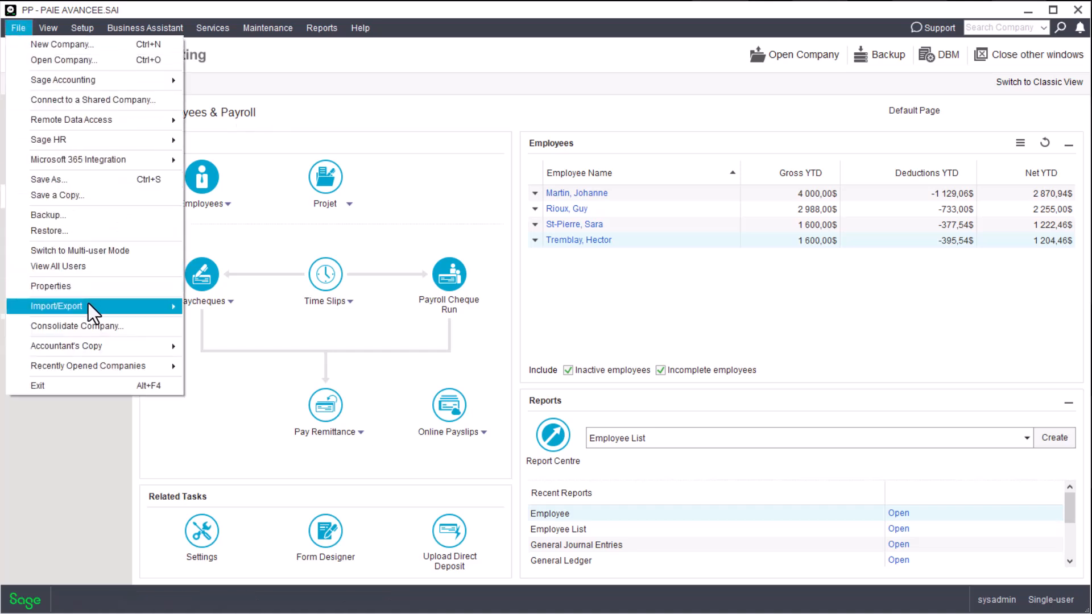
{"action": "mouse_move", "coordinate": [88, 303]}
{"action": "mouse_move", "coordinate": [321, 405]}
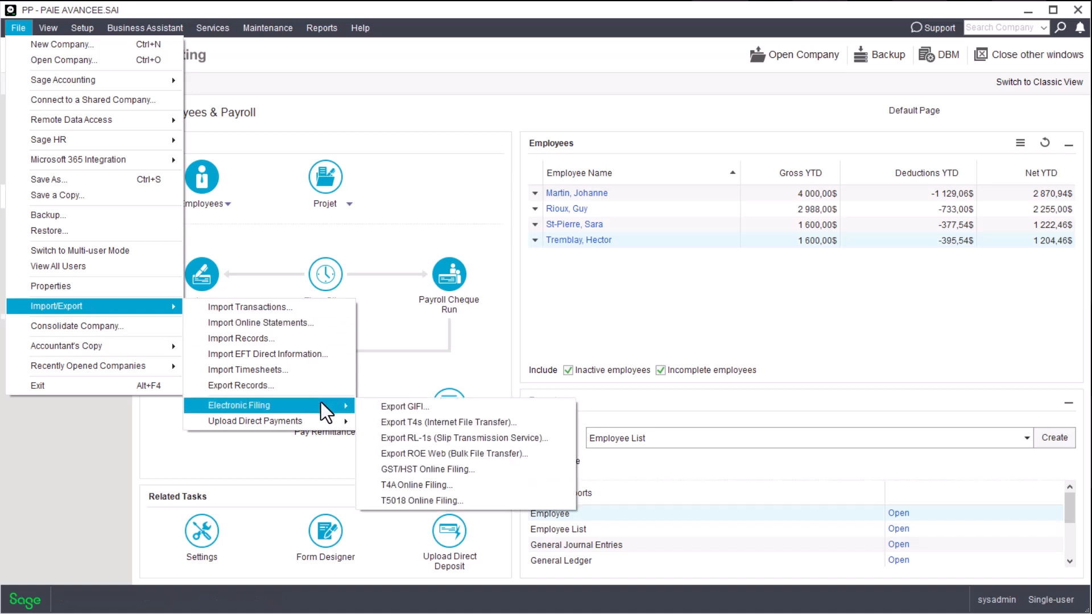
{"action": "left_click", "coordinate": [440, 440]}
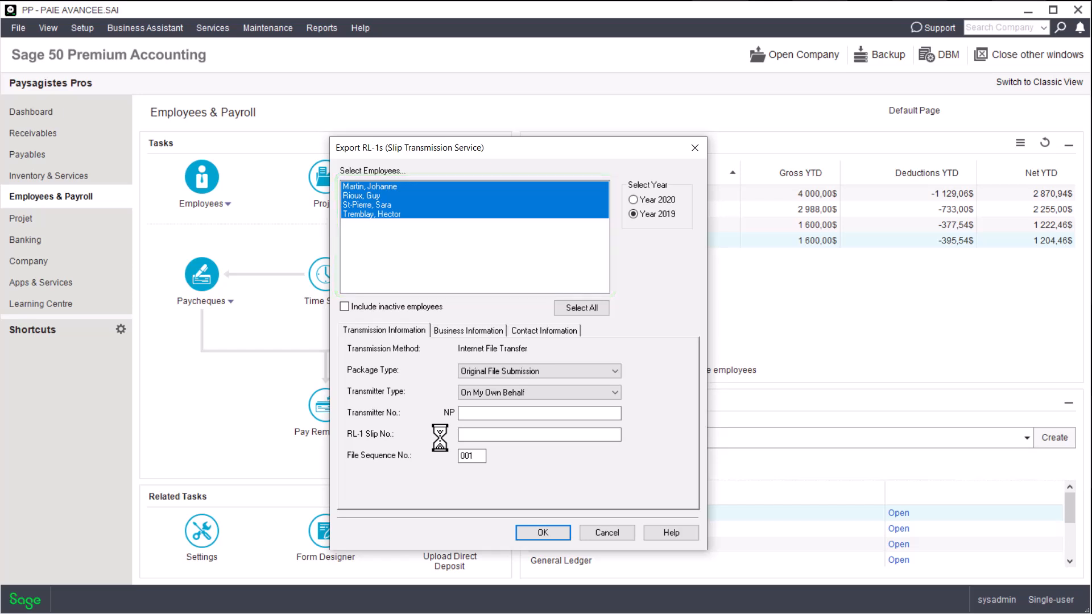
{"action": "left_click", "coordinate": [368, 306]}
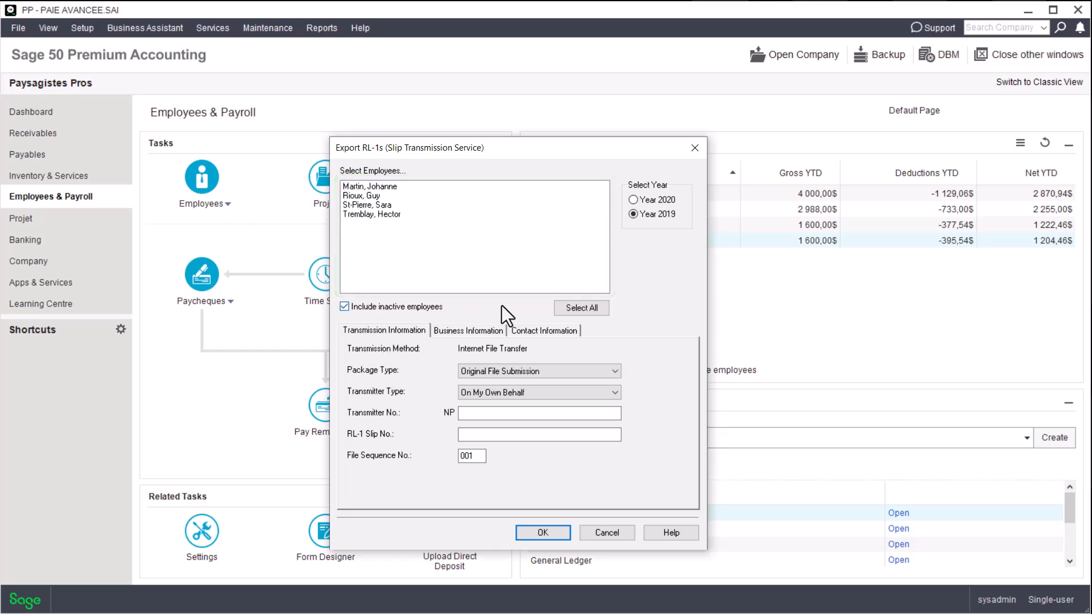
{"action": "left_click", "coordinate": [575, 308]}
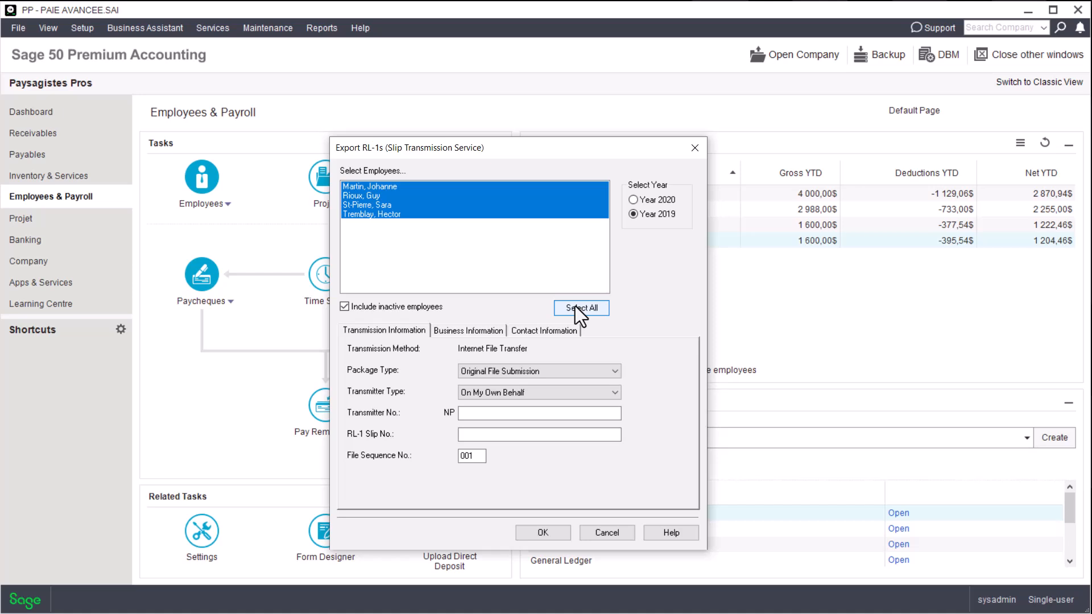
- Keep Original File Submission as package type and On My Own Behalf as transmitter type, and enter the transmitter and RL-1 slip numbers
{"action": "left_click", "coordinate": [579, 372]}
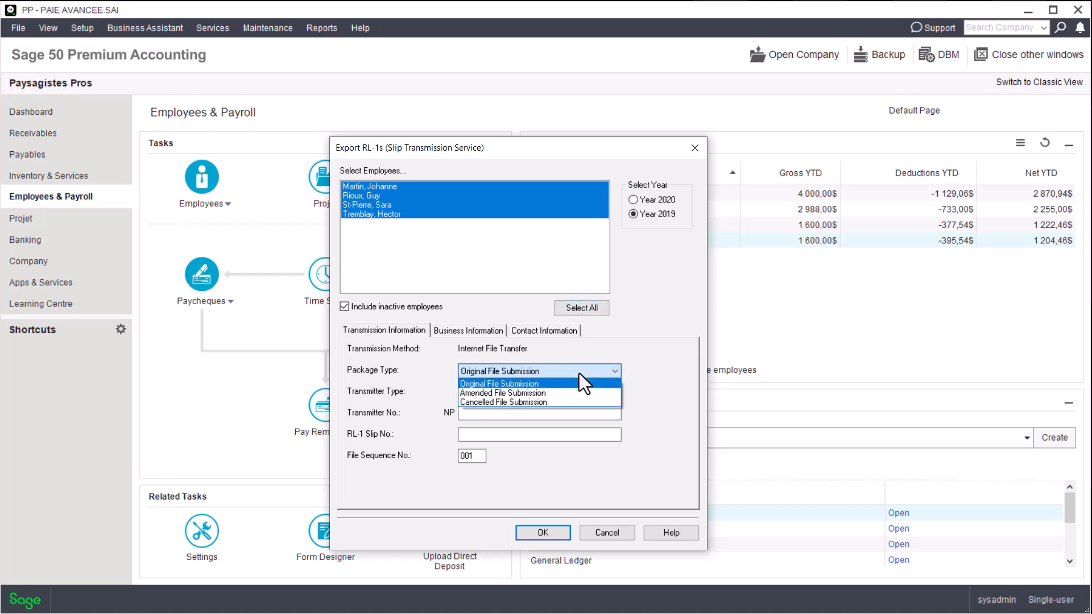
{"action": "left_click", "coordinate": [579, 373]}
{"action": "left_click", "coordinate": [585, 395]}
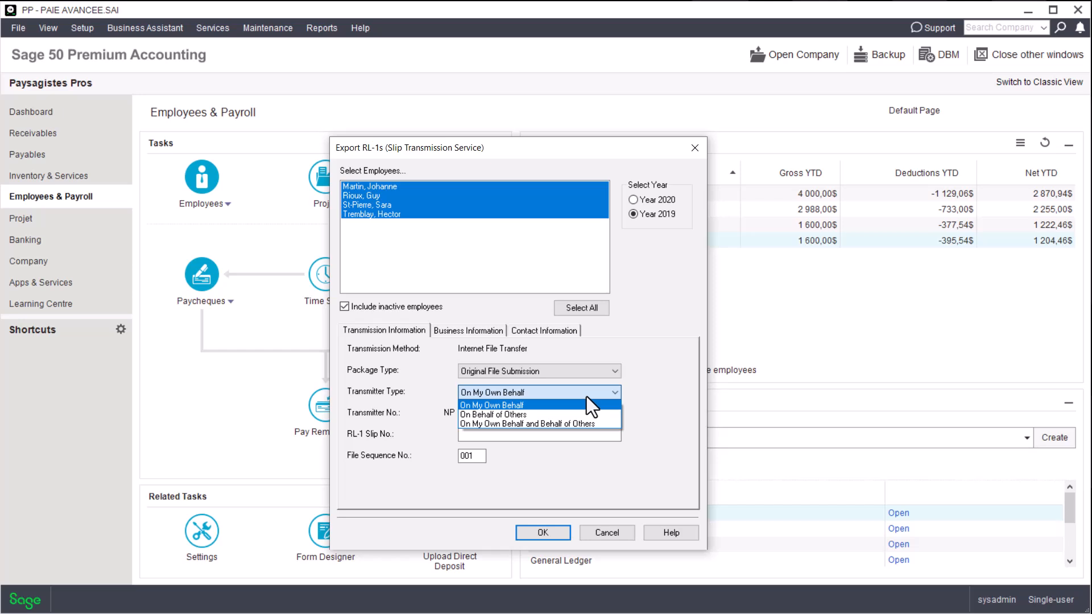
{"action": "left_click", "coordinate": [586, 405]}
{"action": "left_click", "coordinate": [568, 415]}
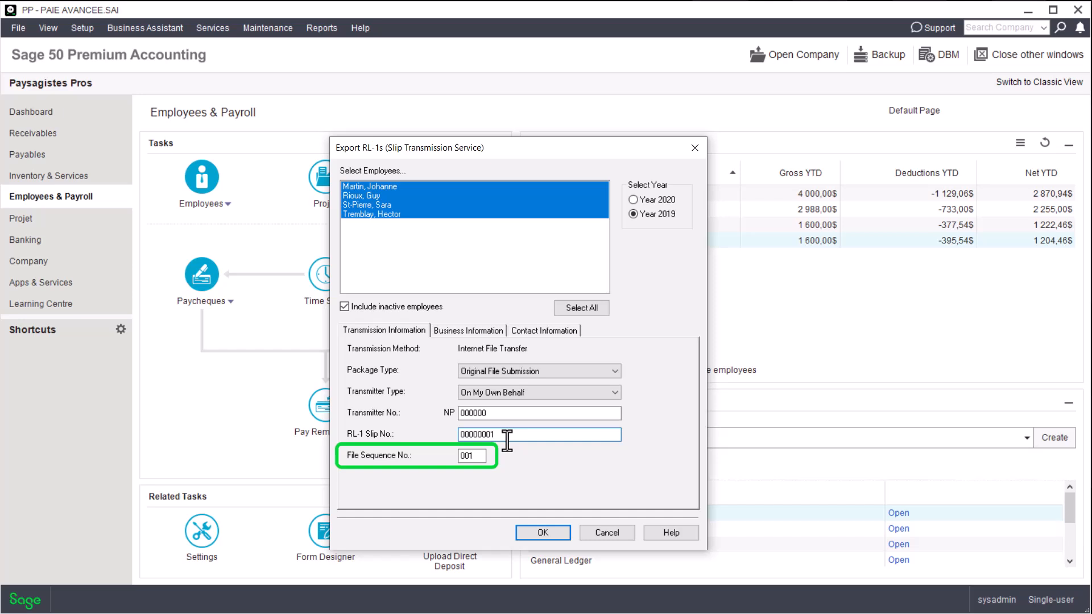
- Review the export's Quebec enterprise, employer ID and employer file numbers, and its accounting and technical contact details
{"action": "left_click", "coordinate": [450, 332]}
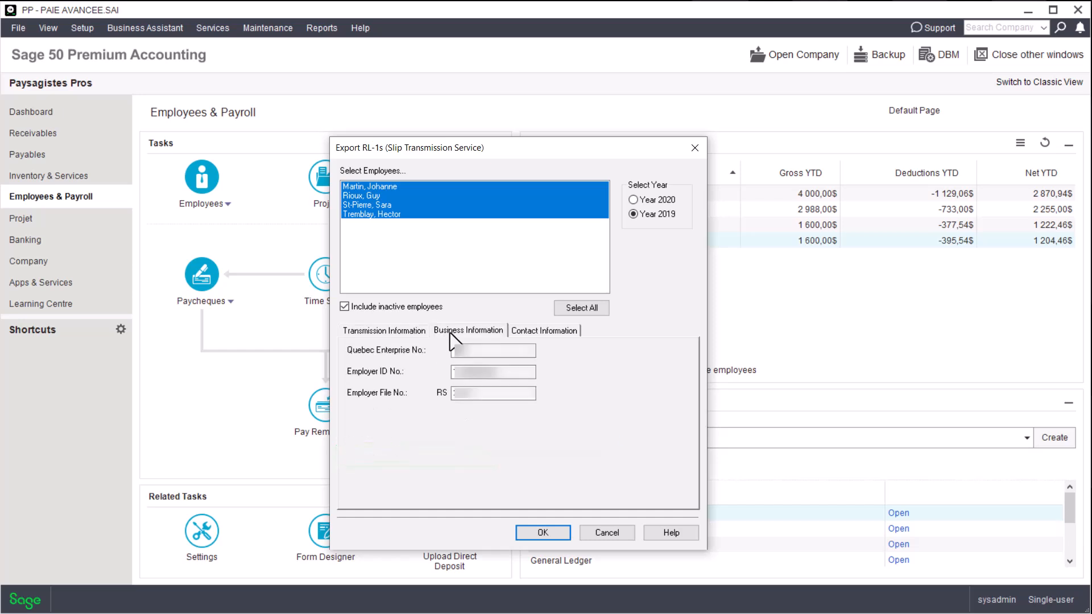
{"action": "left_click", "coordinate": [473, 351]}
{"action": "left_click", "coordinate": [510, 369]}
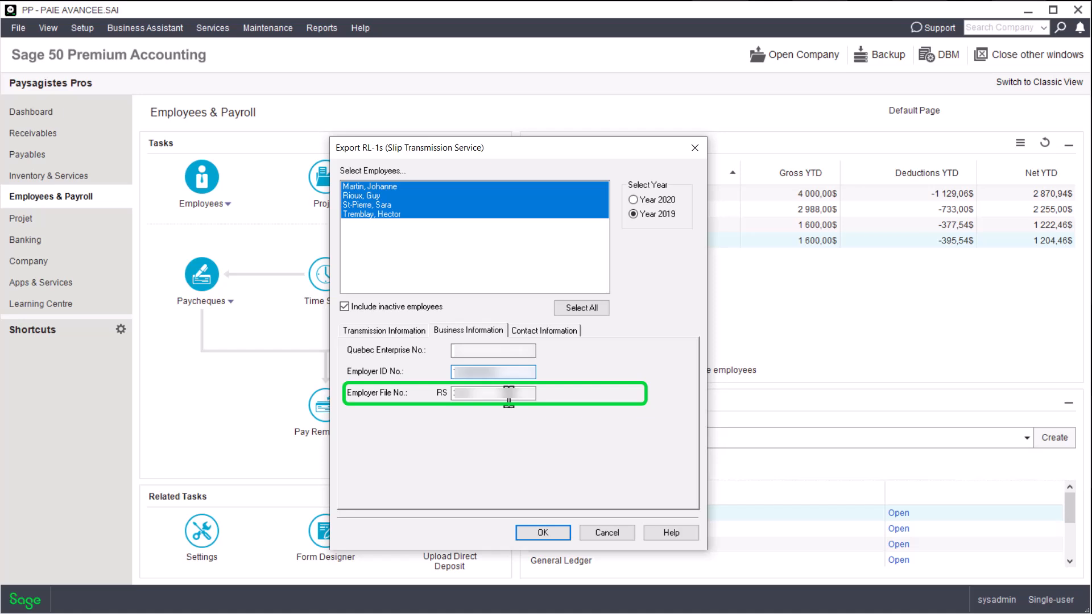
{"action": "left_click", "coordinate": [509, 395]}
{"action": "left_click", "coordinate": [514, 333]}
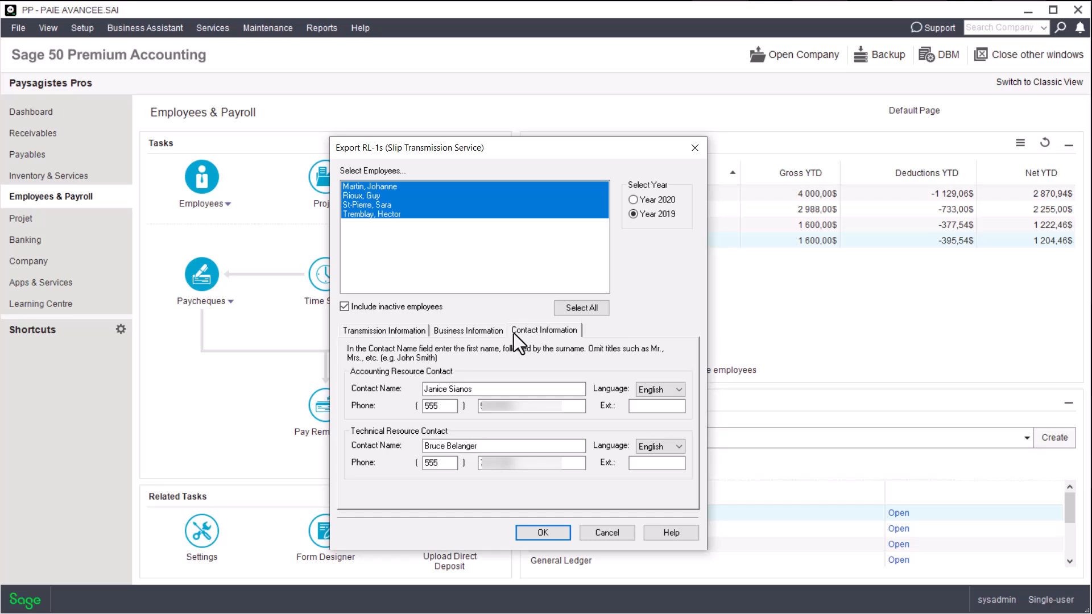
- Accept the export settings and RL-1 box options, save the e-file as 19000000001.xml in the Sage 50 folder, and close the export summary
{"action": "left_click", "coordinate": [541, 535]}
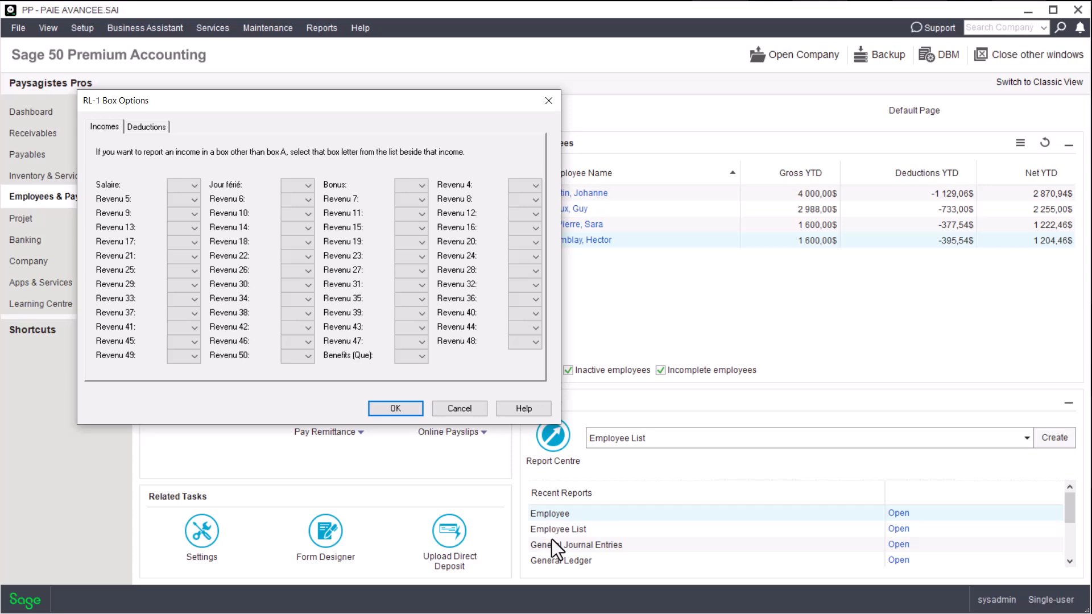
{"action": "left_click", "coordinate": [405, 409]}
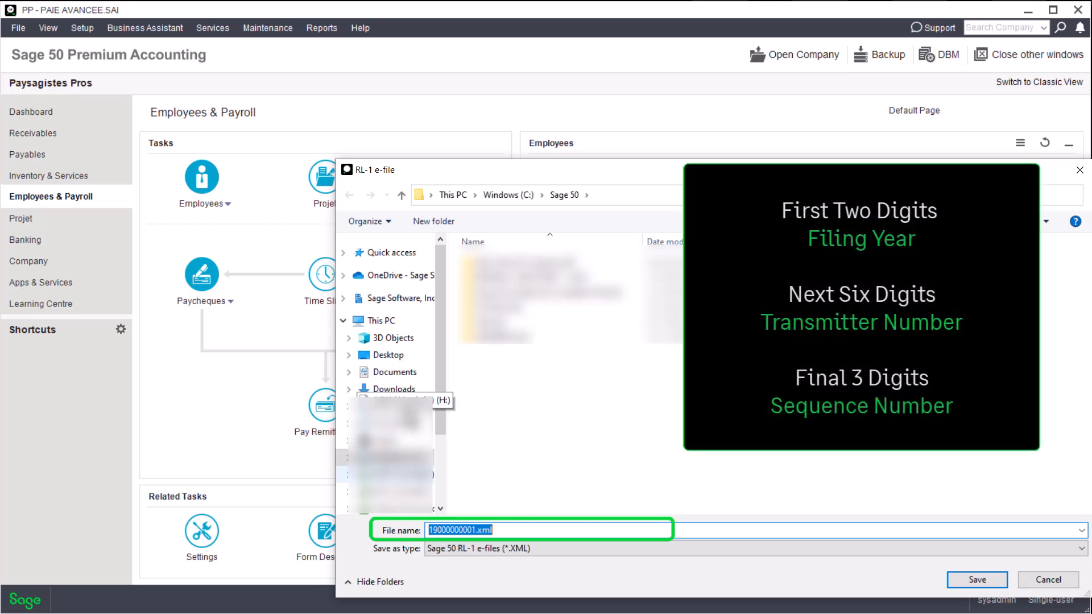
{"action": "left_click", "coordinate": [956, 579]}
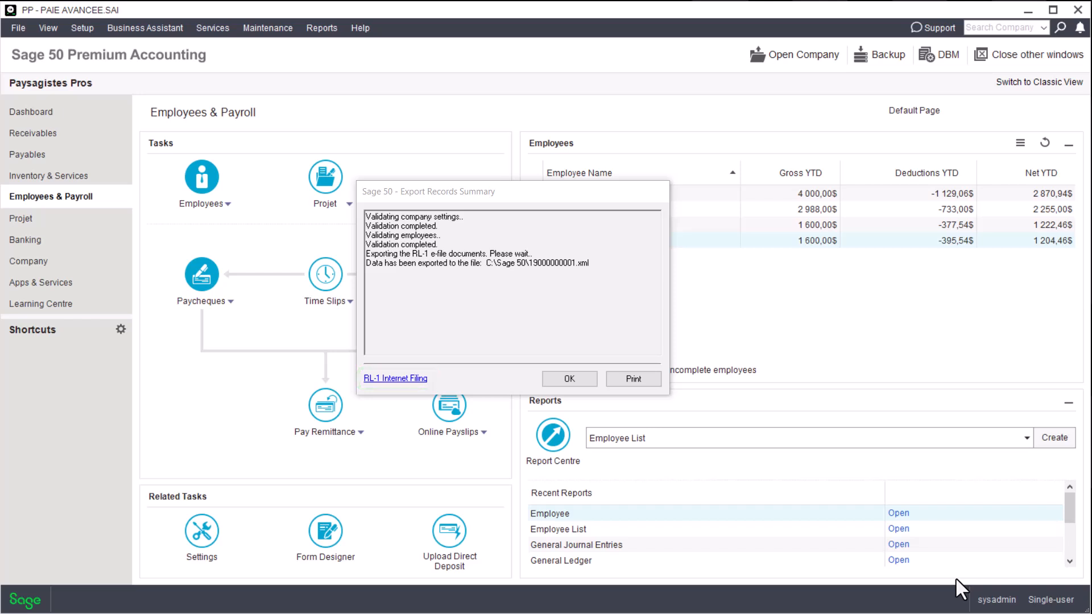
{"action": "left_click", "coordinate": [570, 380]}
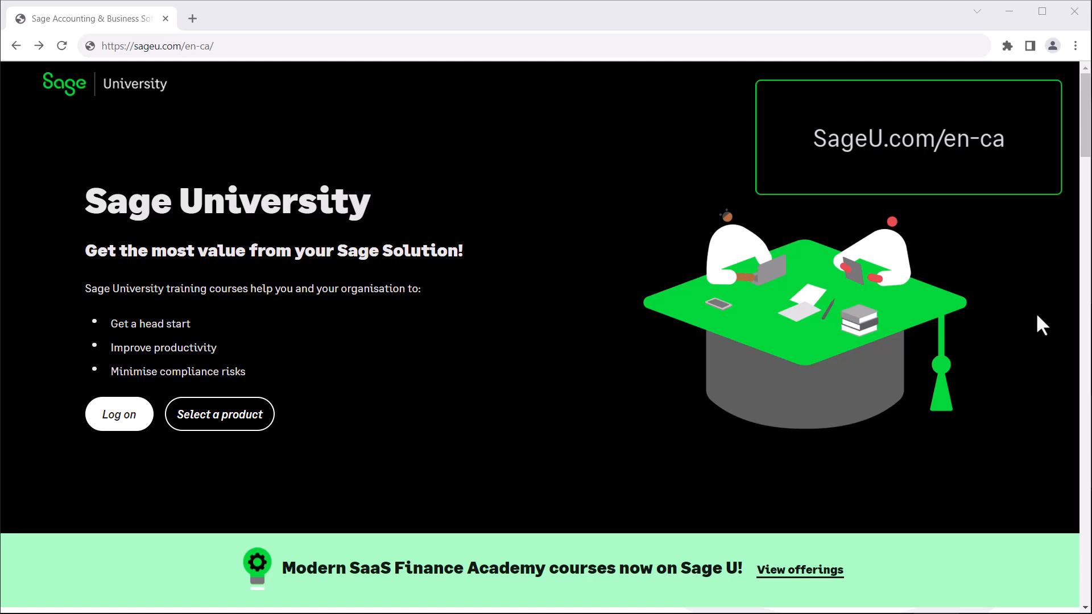
{"action": "scroll", "coordinate": [1037, 316], "scroll_direction": "down", "scroll_amount": 4}
{"action": "scroll", "coordinate": [1038, 316], "scroll_direction": "down", "scroll_amount": 5}
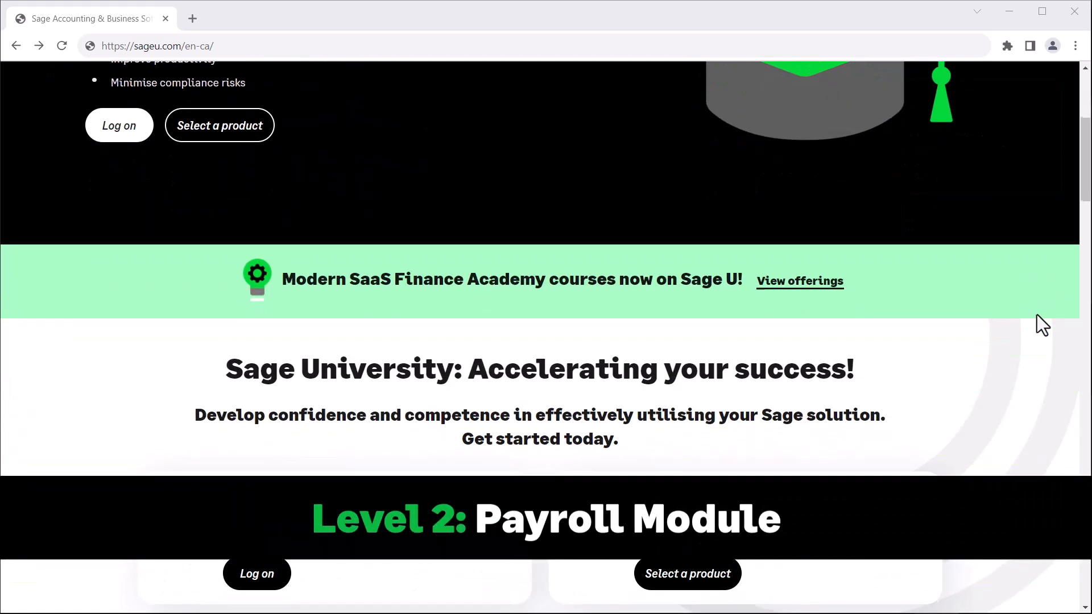